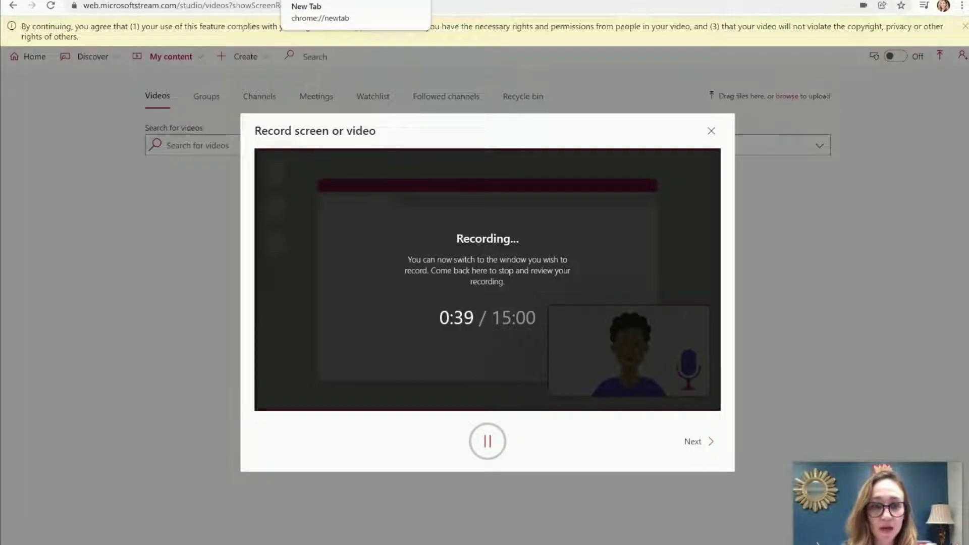
pyautogui.hotkey('ctrl', 'Tab')
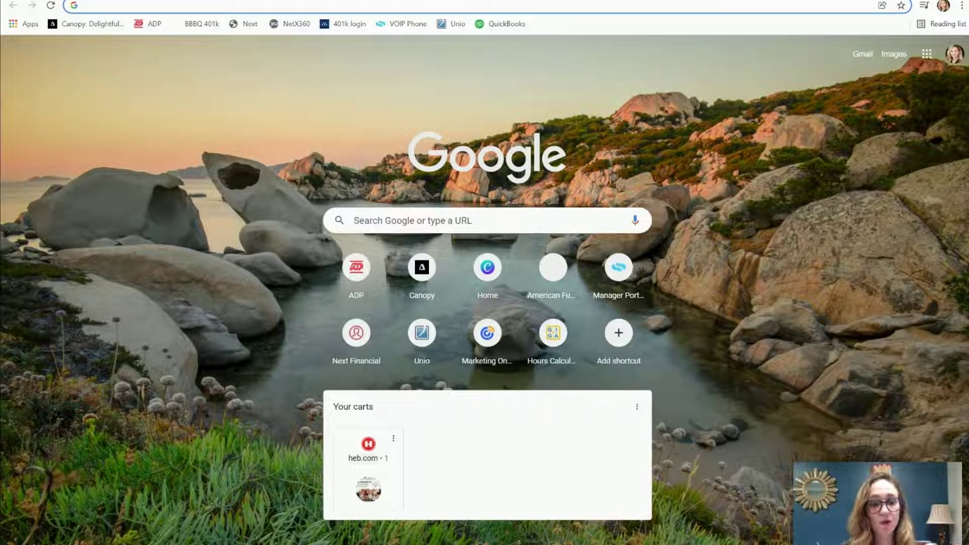
pyautogui.write('www')
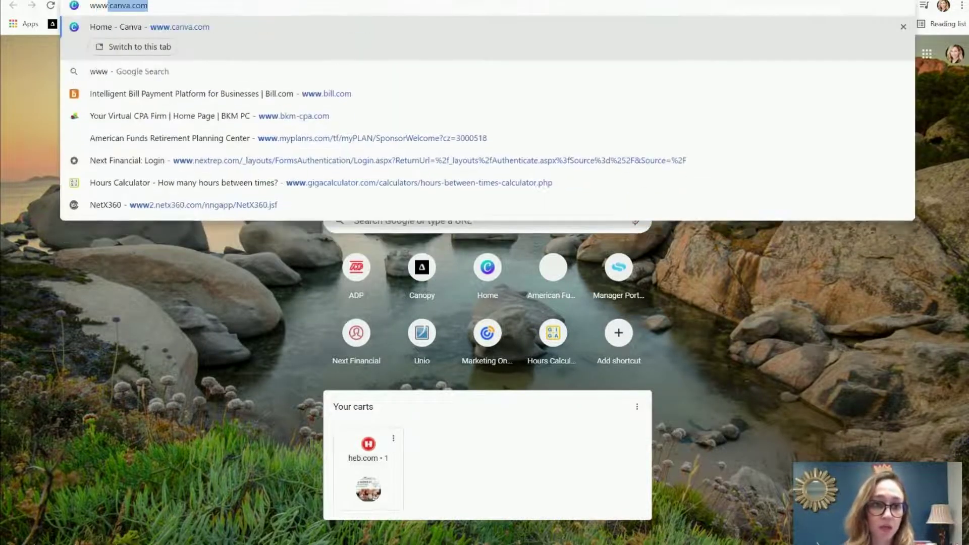
pyautogui.write('.bkm-cpa.com')
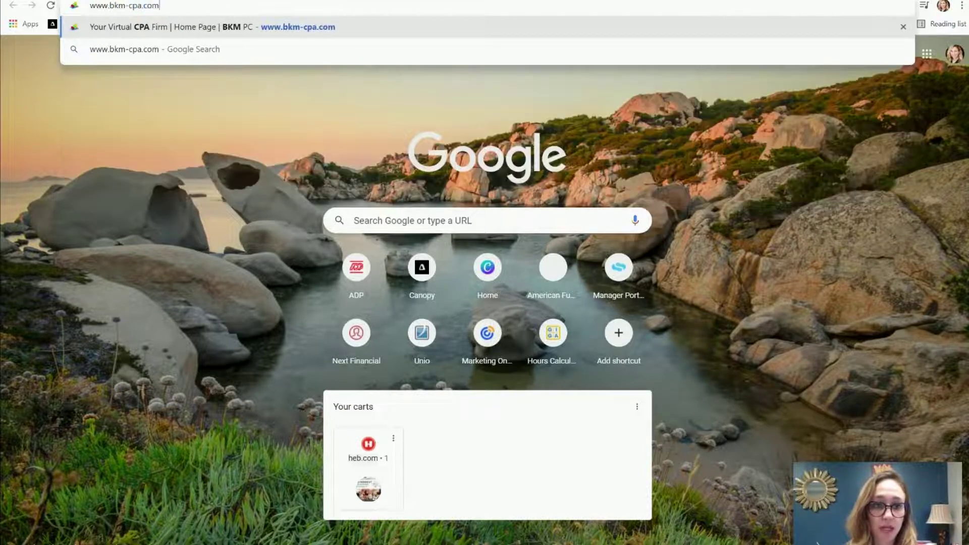
pyautogui.press('Return')
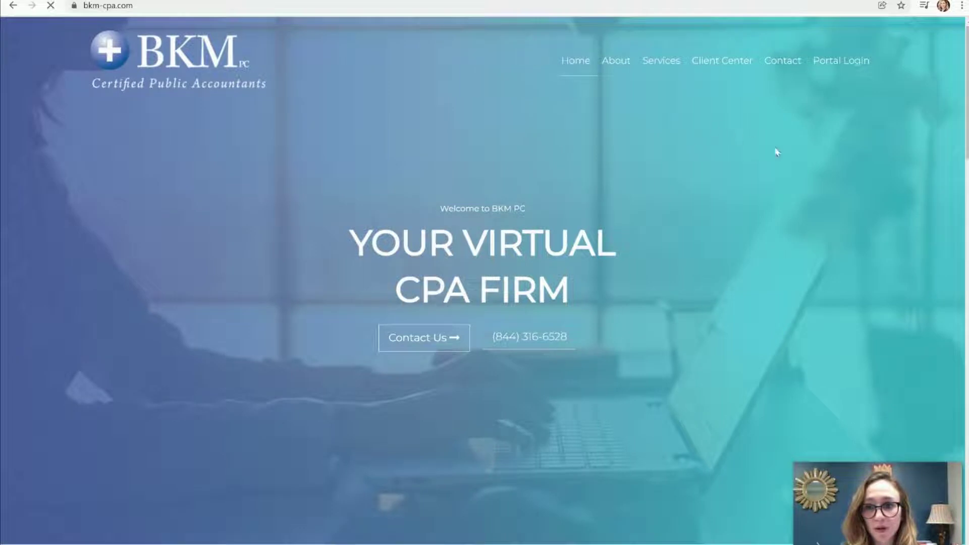
pyautogui.click(846, 75)
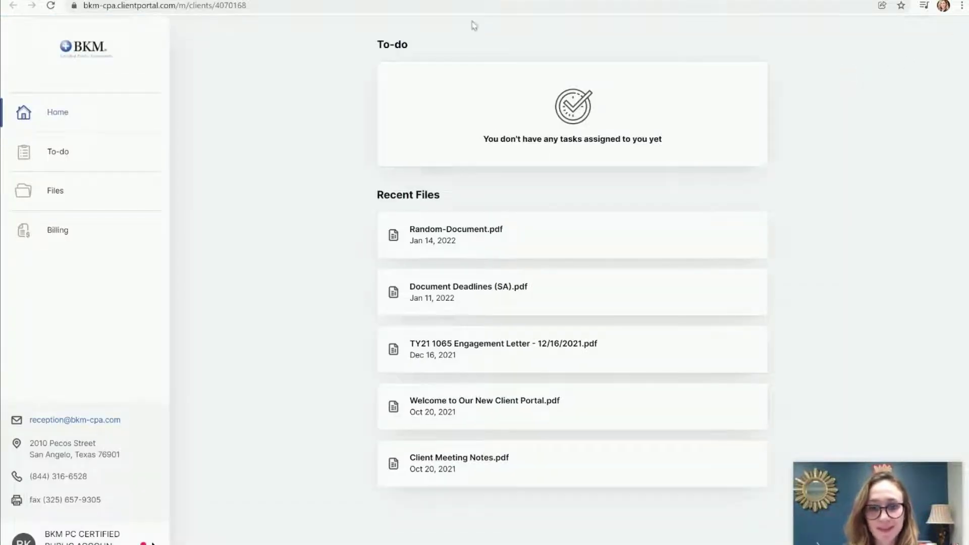
# Sign out of the portal from the account menu in the sidebar footer
pyautogui.click(116, 538)
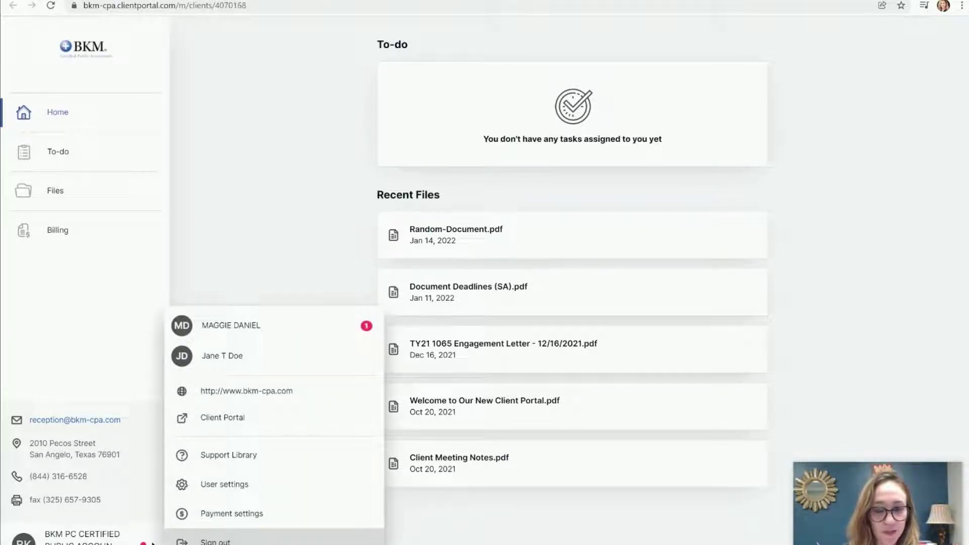
pyautogui.click(202, 542)
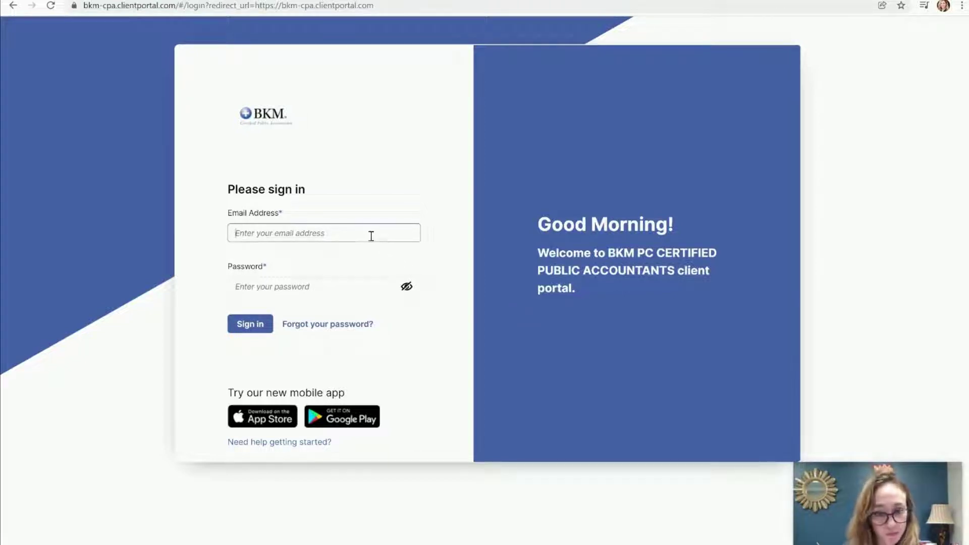
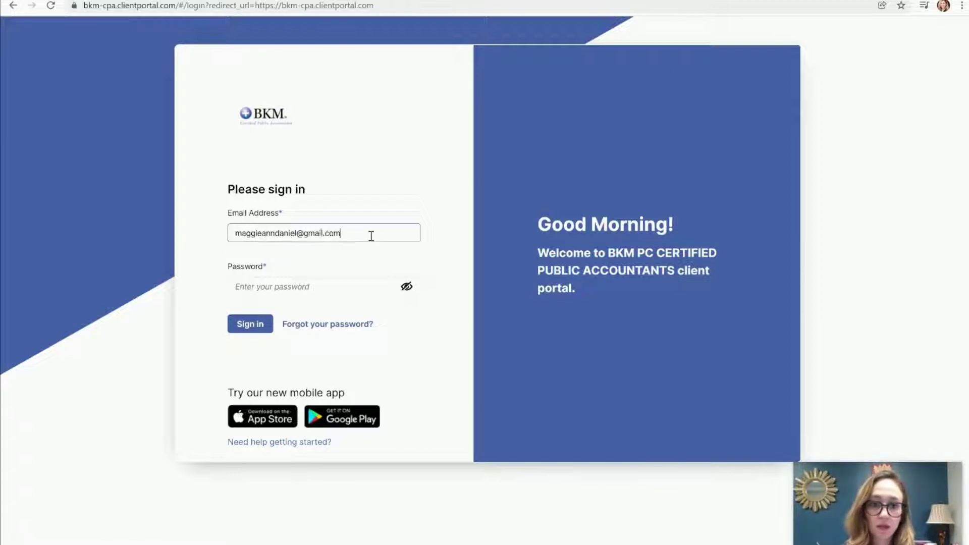
# Sign in with the client's e-mail address and account password
pyautogui.press('Tab')
pyautogui.write('•••••••')
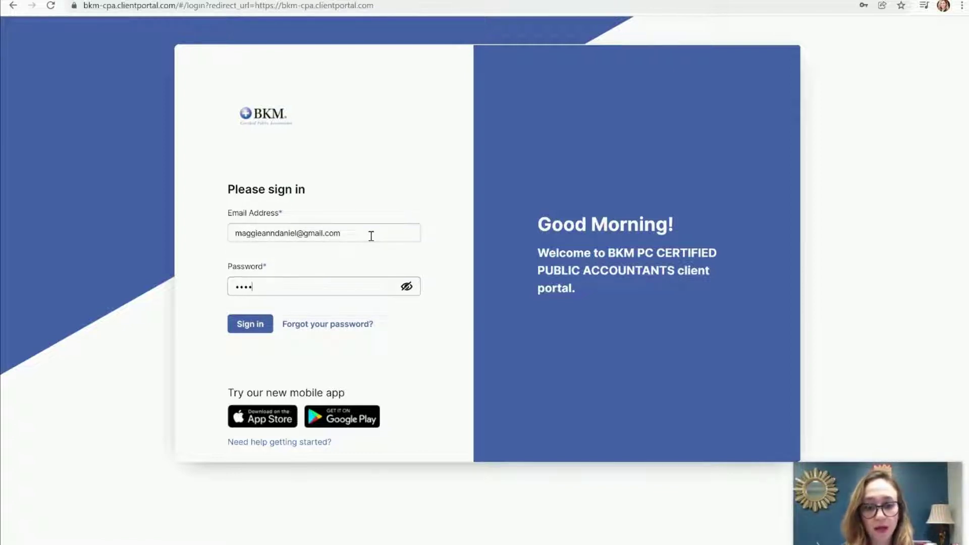
pyautogui.write('•••')
pyautogui.press('Return')
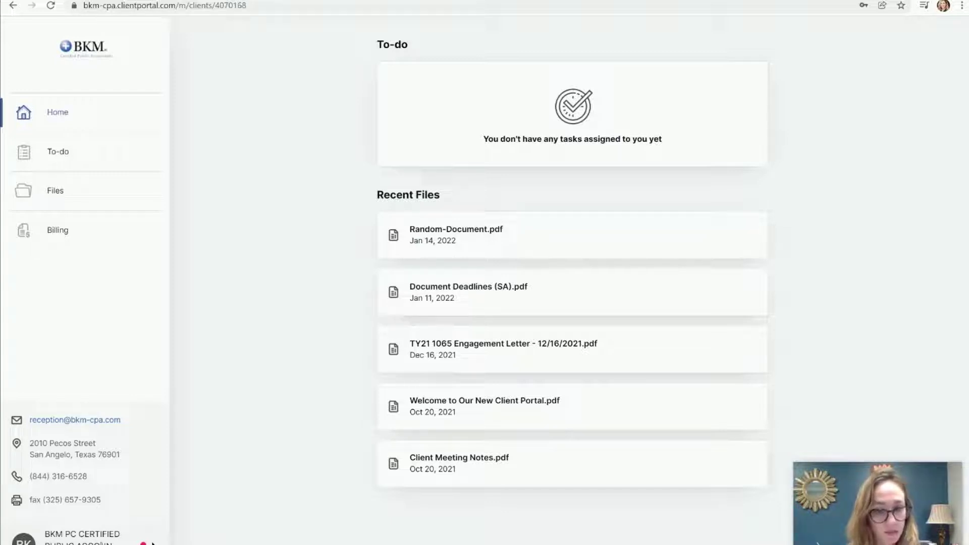
# Switch from the sidebar account menu to the other client, who has an overdue Client Organizer to-do
pyautogui.click(152, 543)
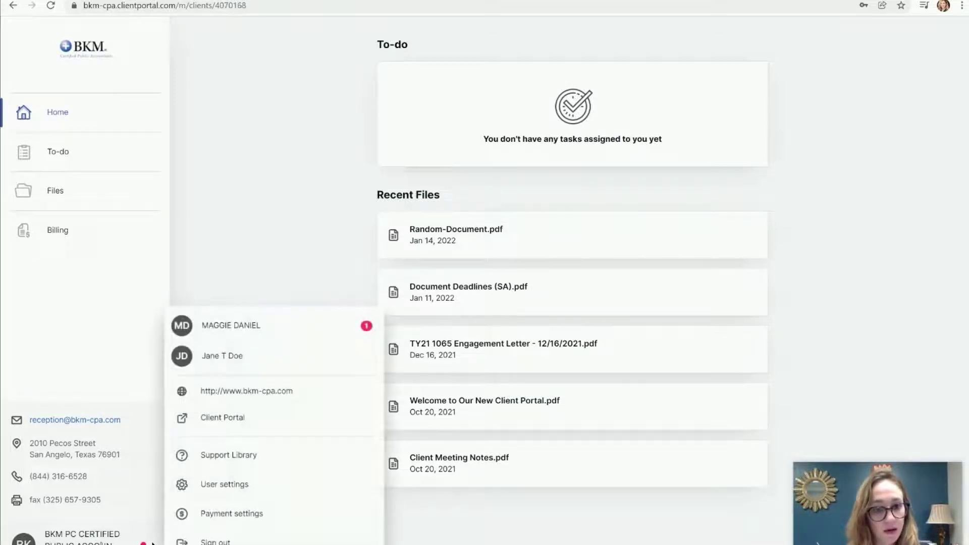
pyautogui.click(217, 331)
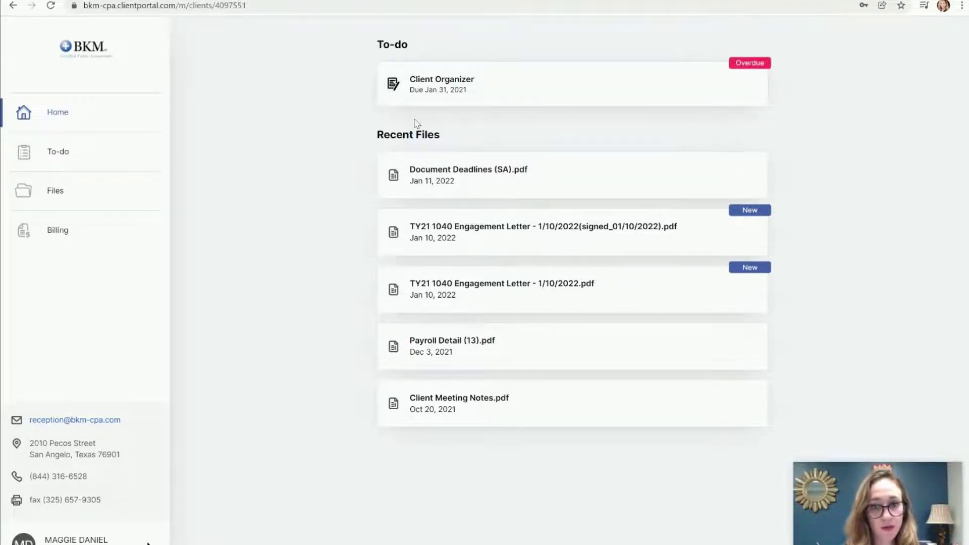
# Show the To-do page with the overdue Client Organizer task due Jan 31, 2021
pyautogui.click(69, 152)
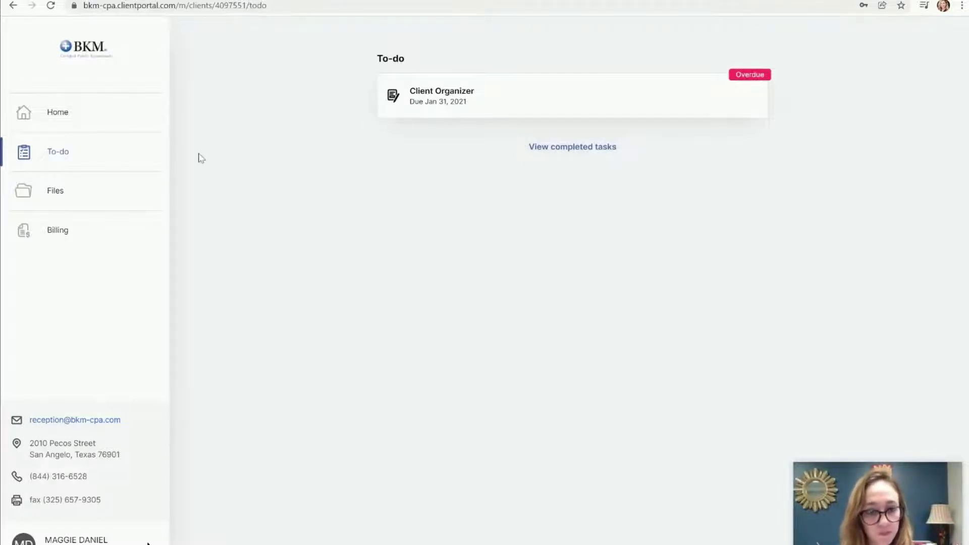
# Go to Files and begin adding a file from the computer
pyautogui.click(103, 197)
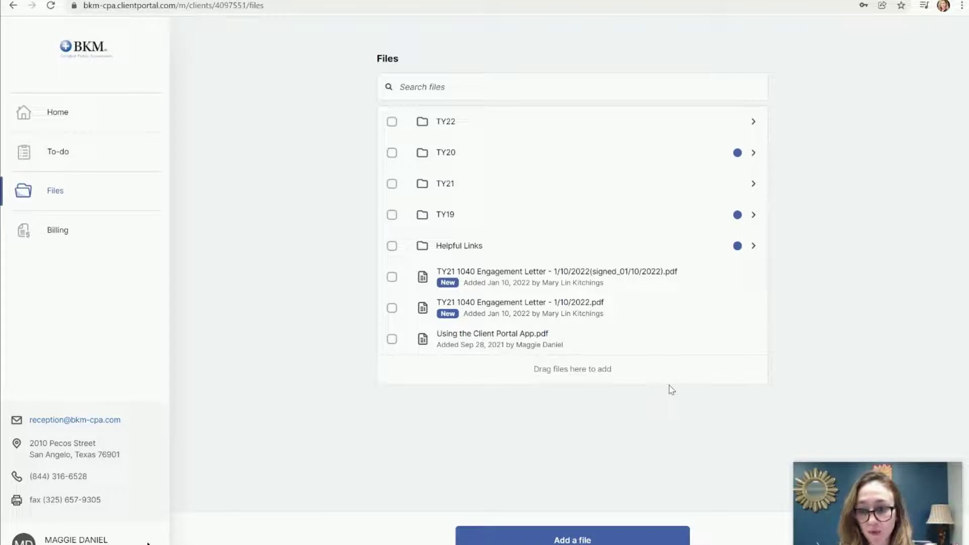
pyautogui.click(621, 540)
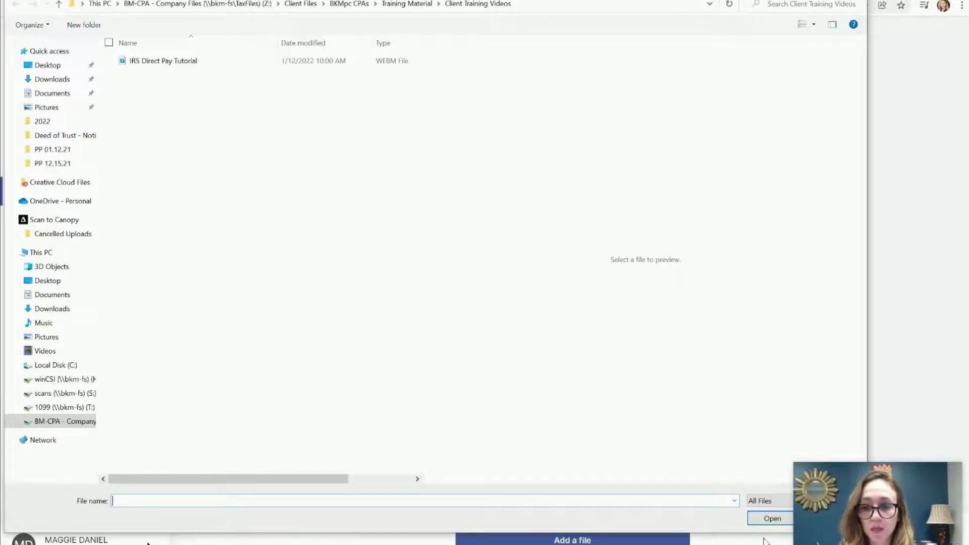
# Choose the IRS Direct Pay Tutorial video and submit it for upload
pyautogui.click(162, 62)
pyautogui.click(772, 518)
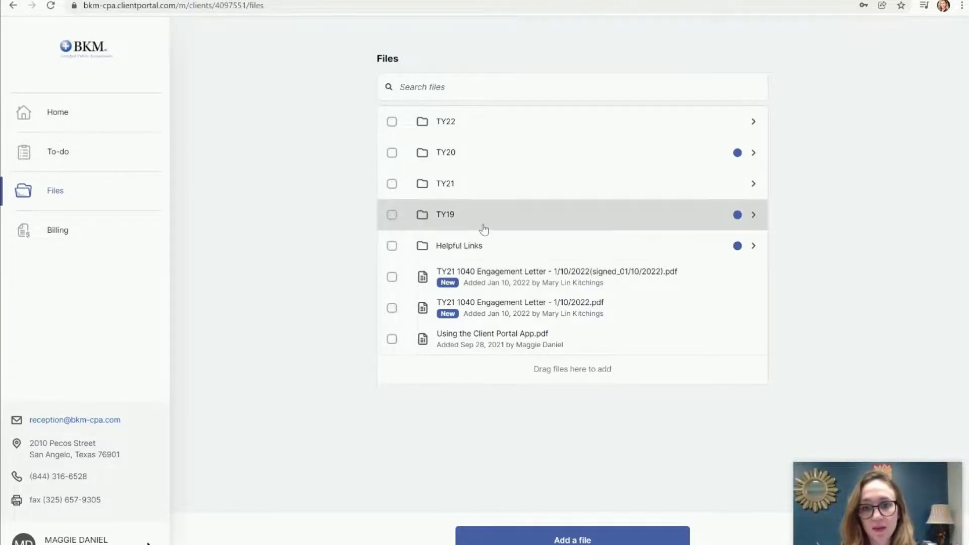
# Open TY21, then its Client Source Documents subfolder with five files
pyautogui.click(450, 193)
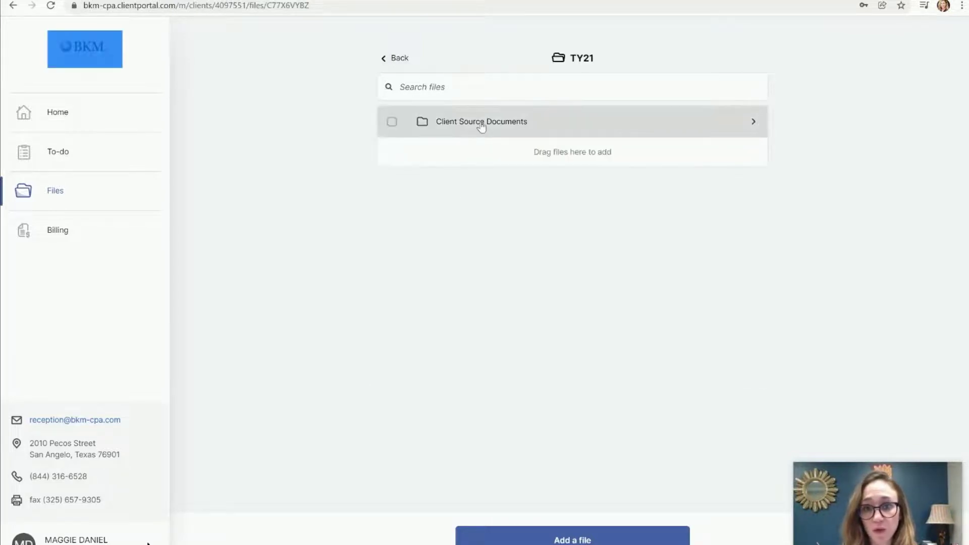
pyautogui.click(481, 124)
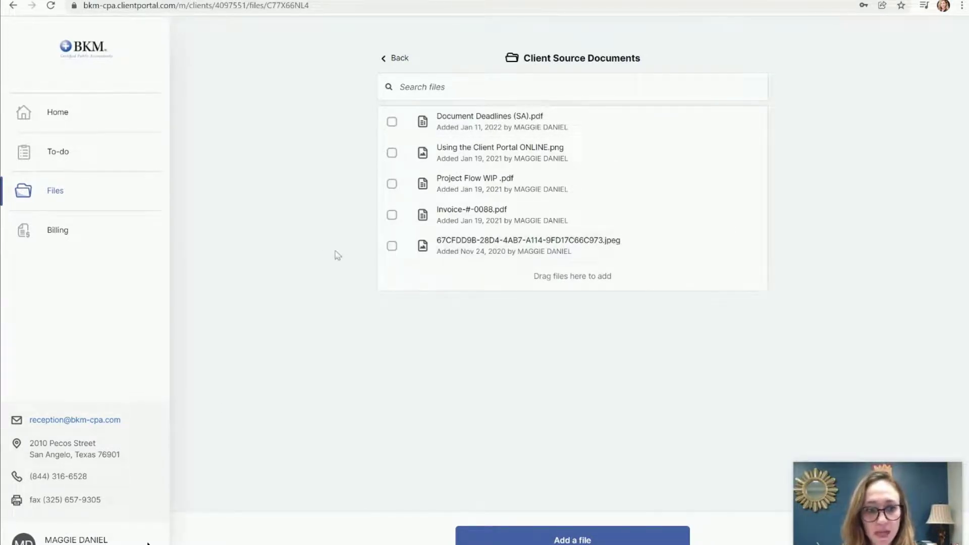
# Show Billing, highlight the $0.00 outstanding balance, then open the account menu
pyautogui.click(83, 237)
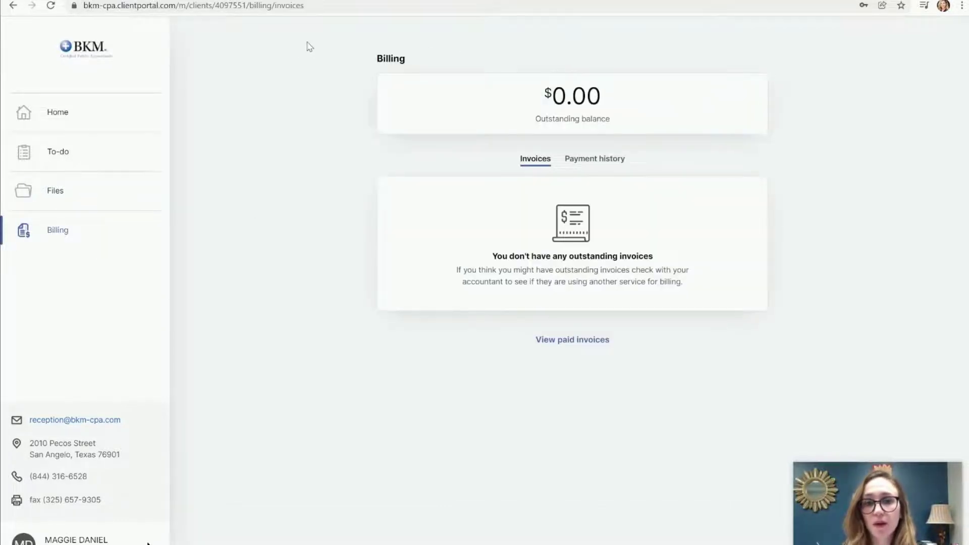
pyautogui.moveTo(307, 45); pyautogui.dragTo(699, 95)
pyautogui.click(816, 159)
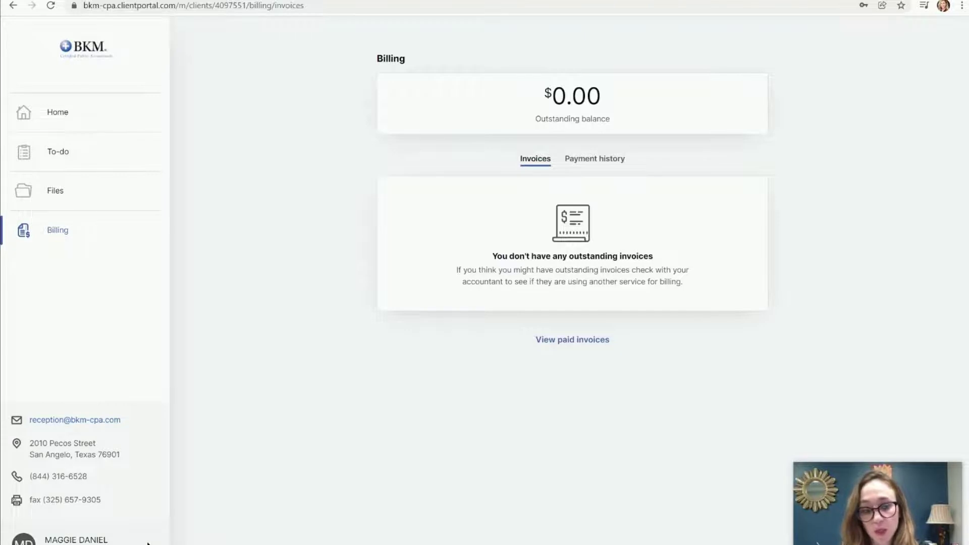
pyautogui.click(147, 542)
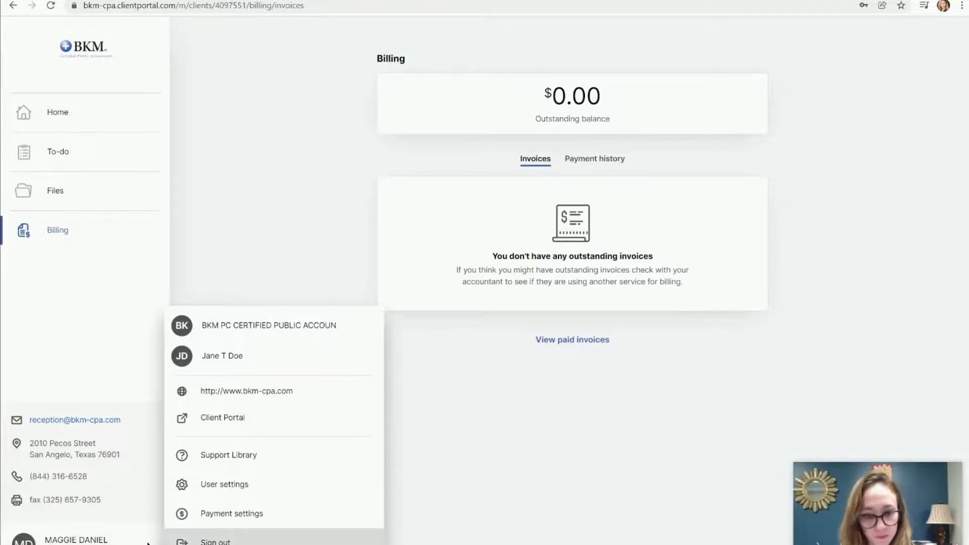
# Dismiss the account menu, leaving the empty invoices list and $0.00 balance
pyautogui.click(487, 500)
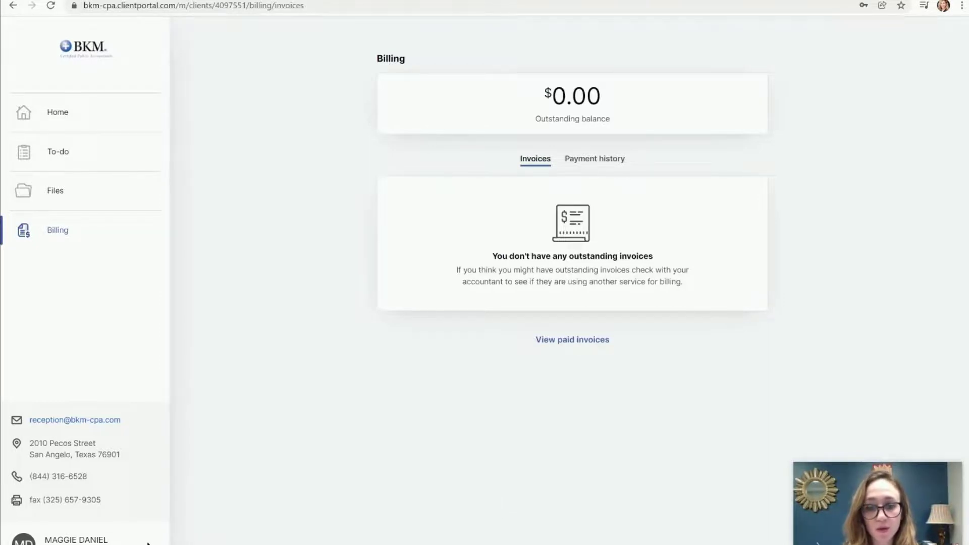
pyautogui.moveTo(478, 544)
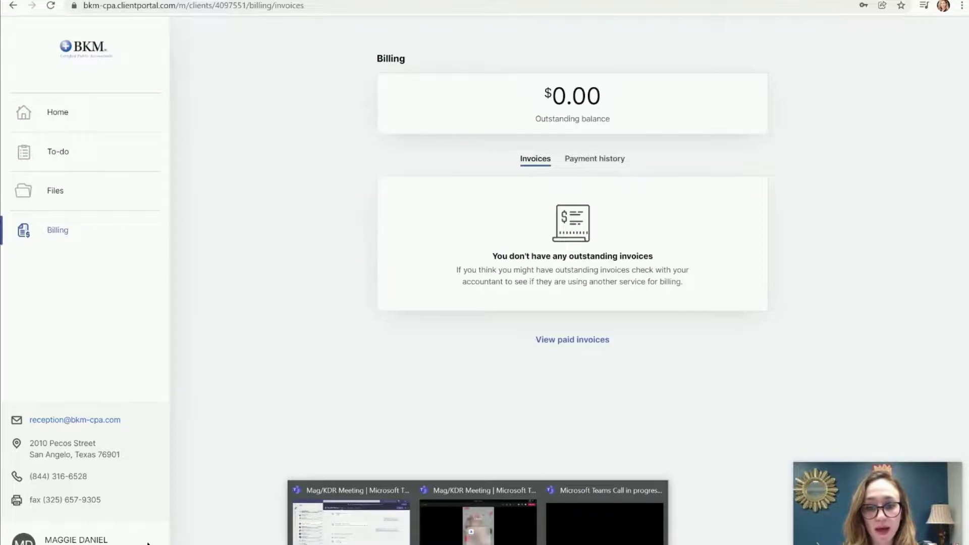
# Bring the Teams meeting with the shared phone screen, showing the Canopy sign-in page, to the front
pyautogui.click(478, 519)
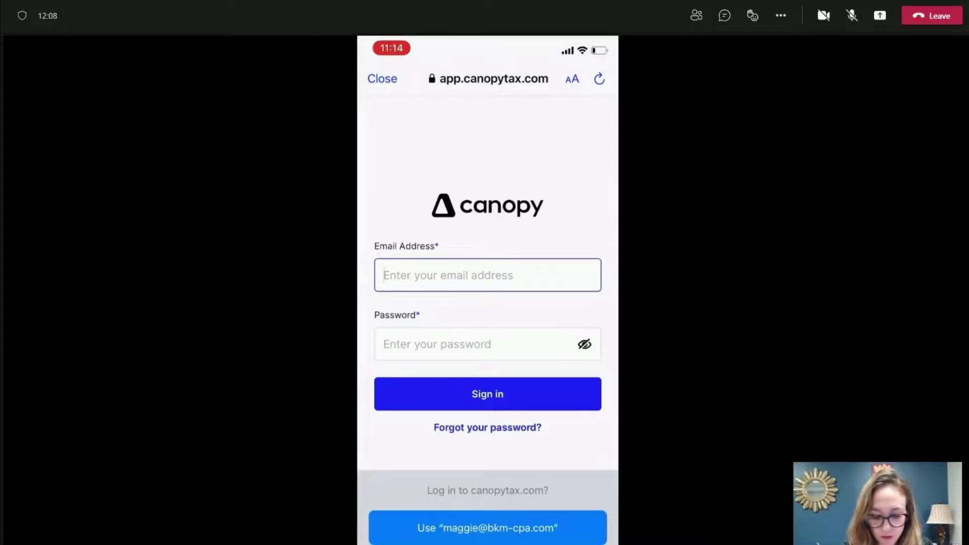
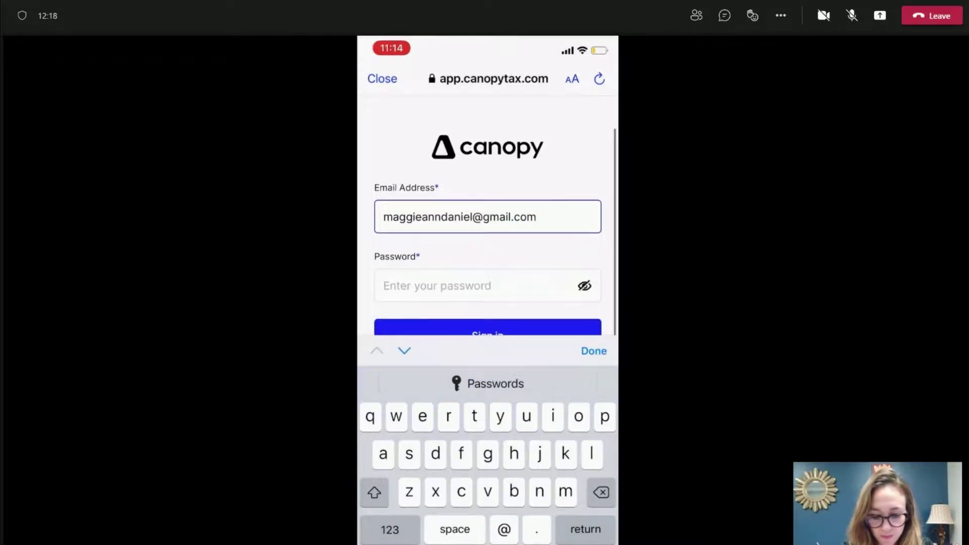
# Sign in to the Canopy mobile app with the client's e-mail address and account password
pyautogui.click(437, 285)
pyautogui.write('•••')
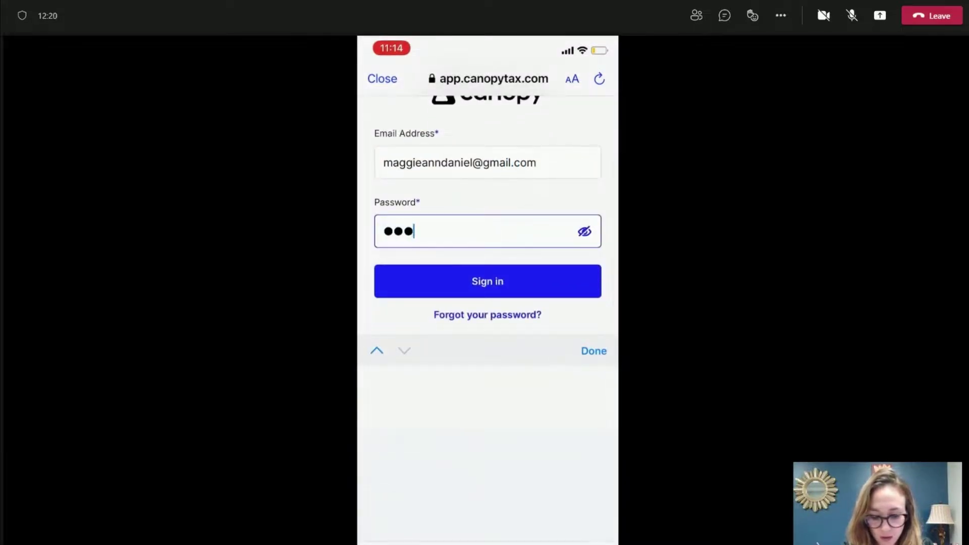
pyautogui.write('••••••')
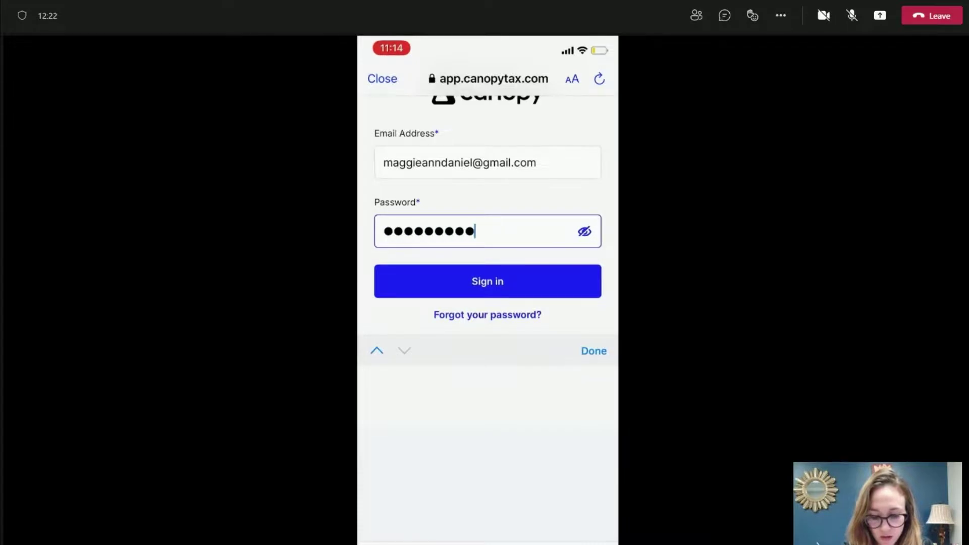
pyautogui.write('•')
pyautogui.press('Return')
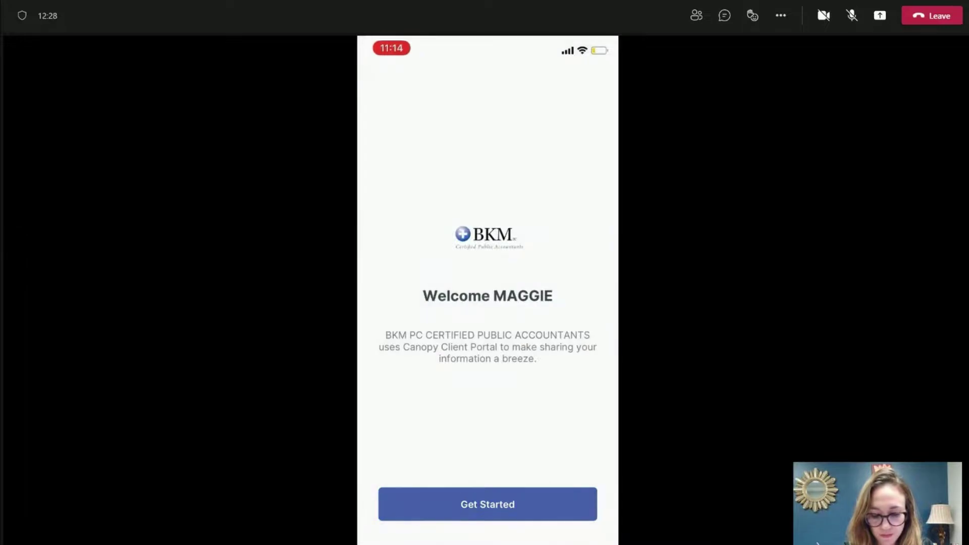
# Move past the BKM welcome screen with Get Started
pyautogui.click(487, 504)
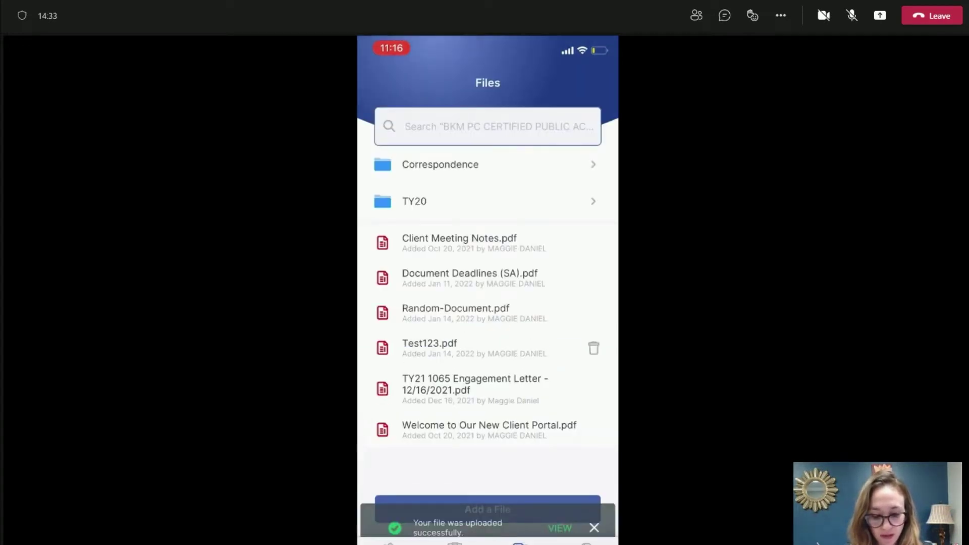
# Point out the newly uploaded Test123.pdf and scroll up through the Files list
pyautogui.click(430, 347)
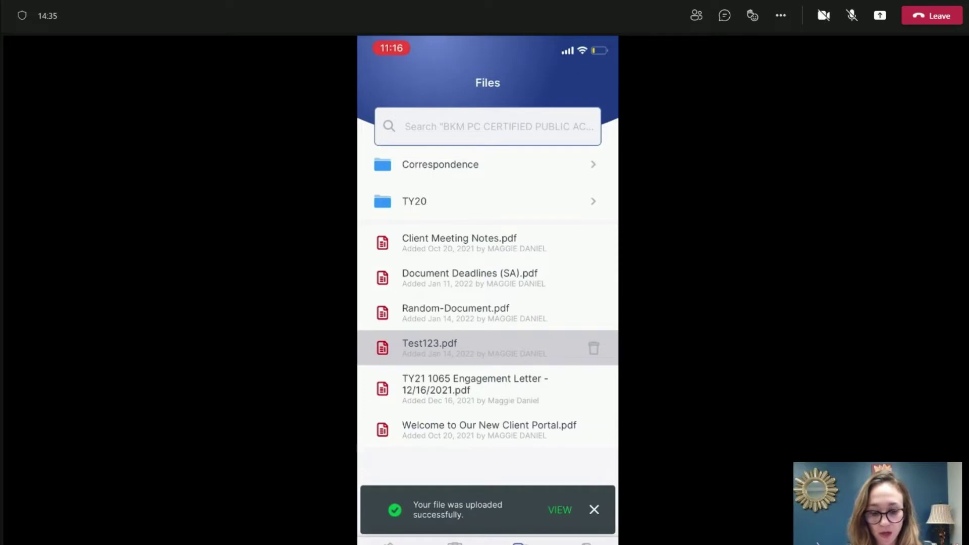
pyautogui.scroll(1, 487, 303)
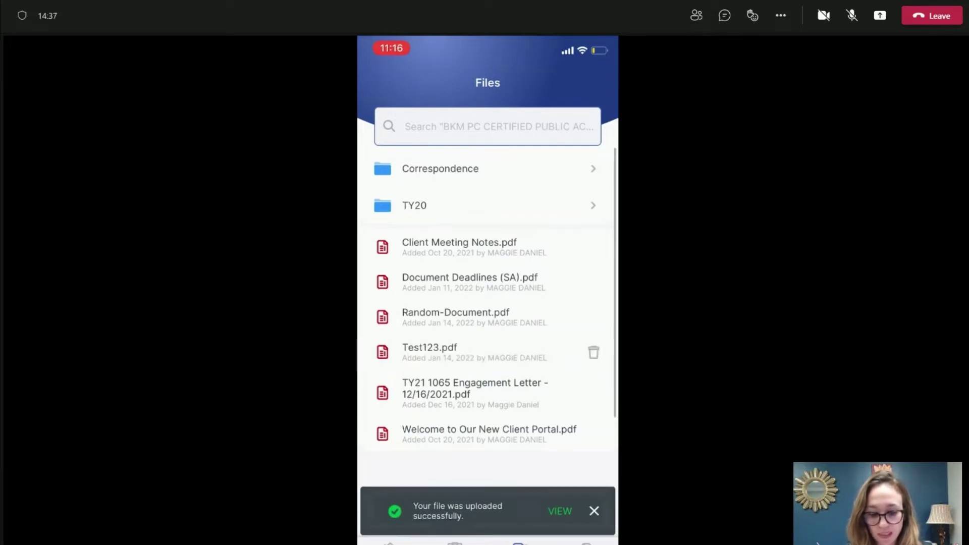